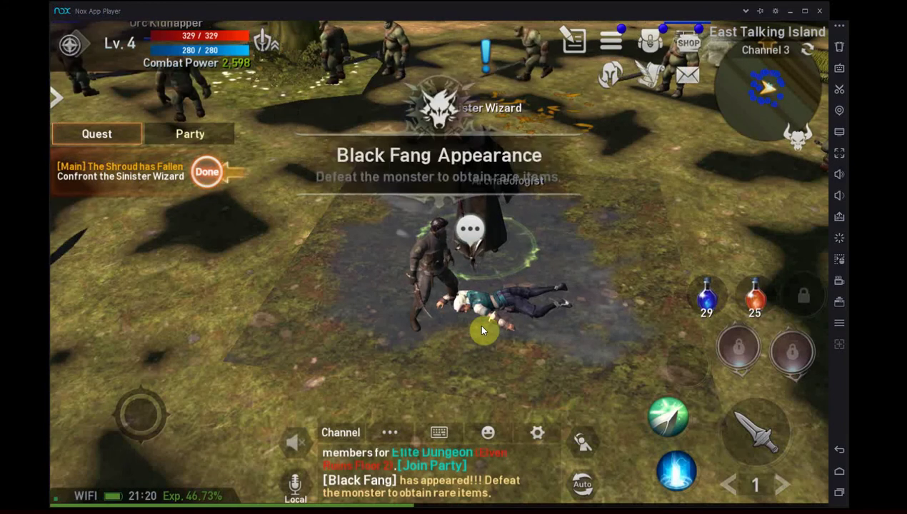
- Walk the character around the Sinister Wizard with the on-screen movement joystick
left_click_drag(207, 442, 67, 472)
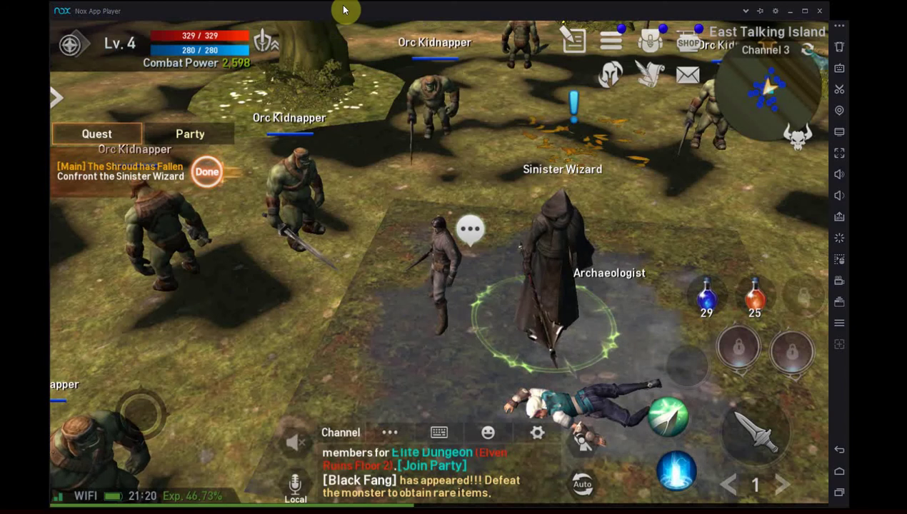
left_click_drag(106, 419, 64, 424)
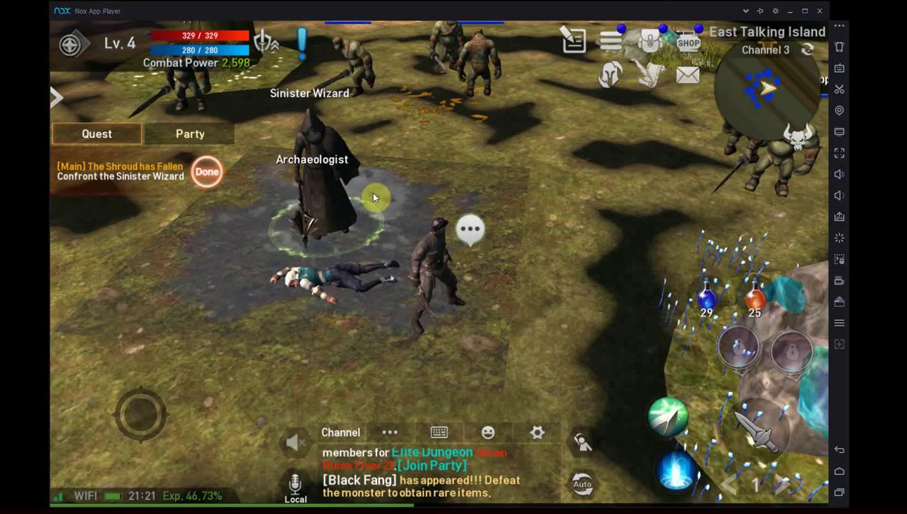
left_click(738, 139)
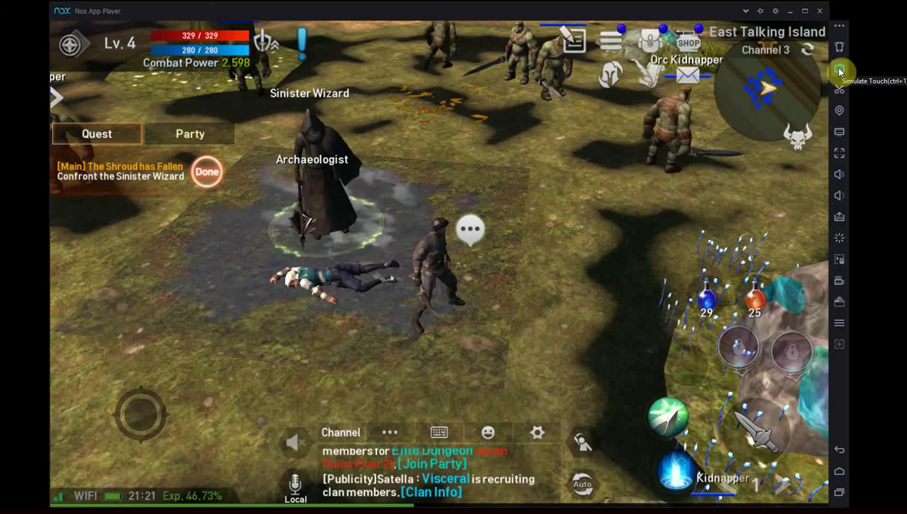
- Start Simulate Touch key mapping and assign W, A, D and S to the up, left, right and down directions around the joystick
left_click(839, 71)
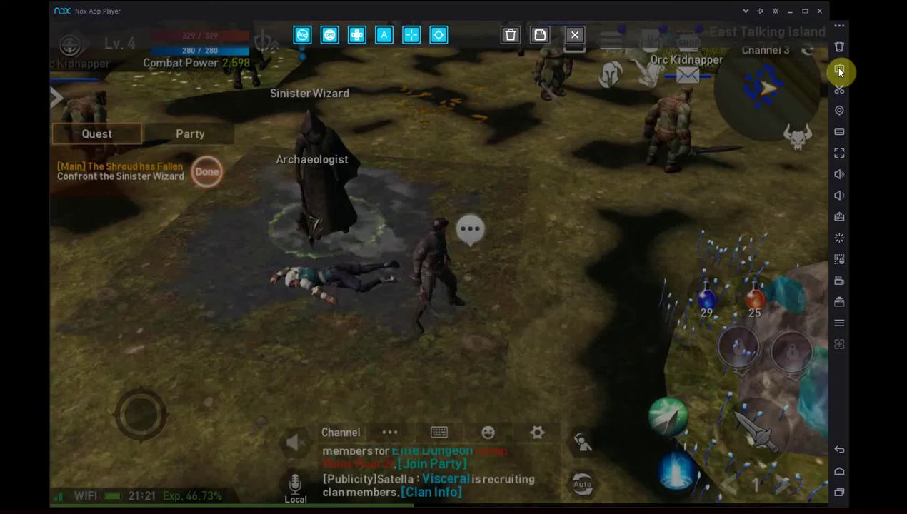
left_click(145, 357)
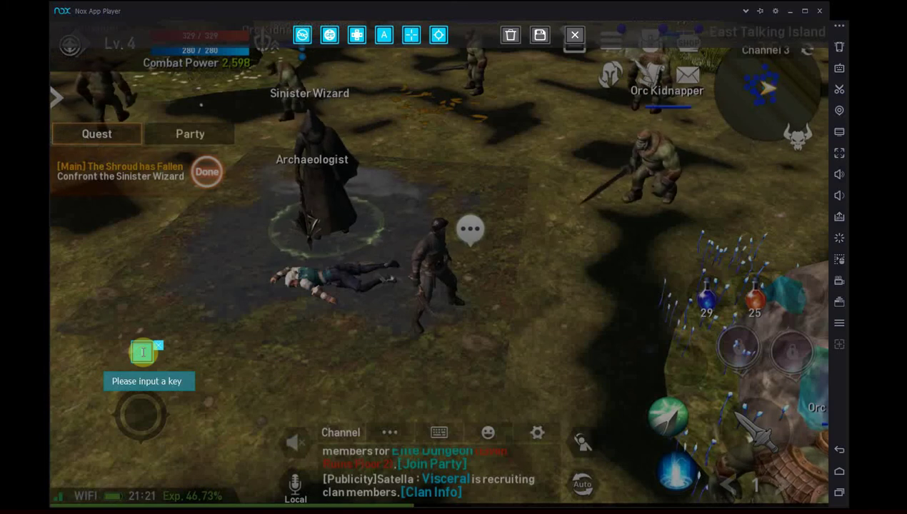
key("w")
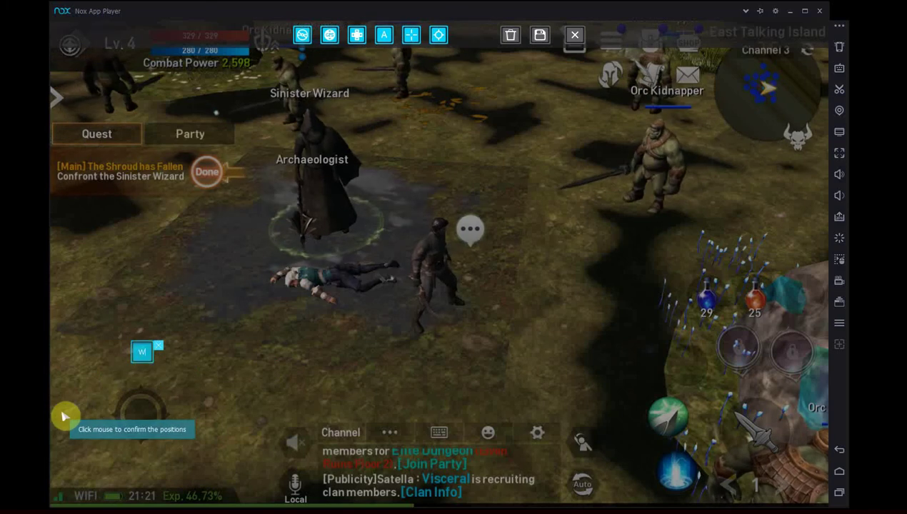
left_click(63, 416)
key("a")
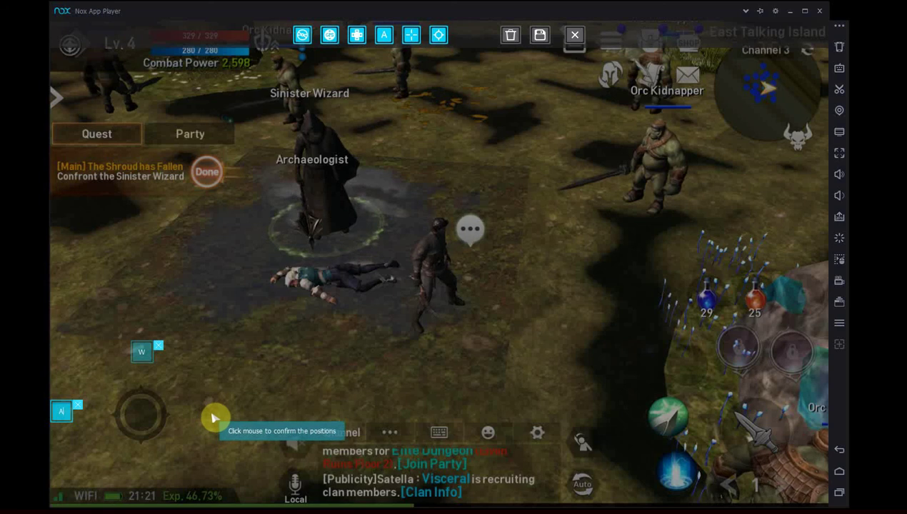
left_click(212, 414)
key("d")
left_click(138, 467)
key("s")
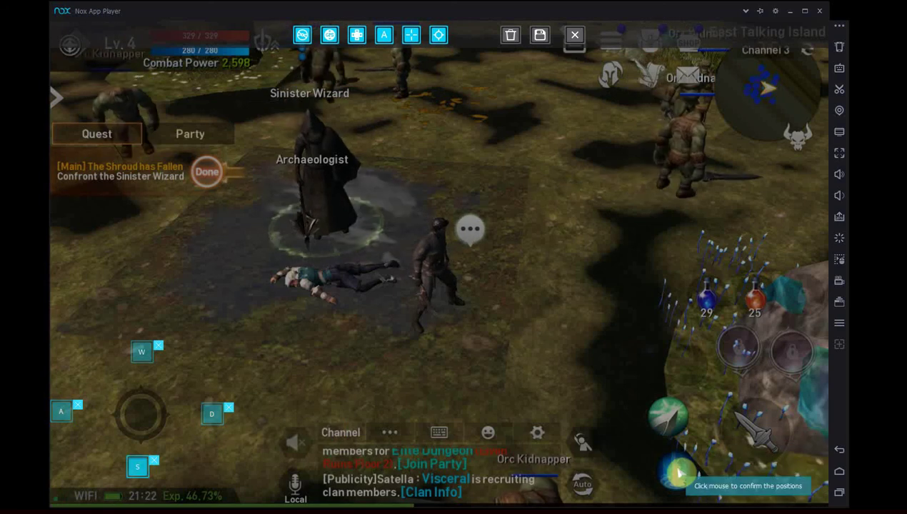
- Map keys 1, 2, 3 and 4 to the four skill slots, going upward from the blue skill
left_click(676, 469)
key("1")
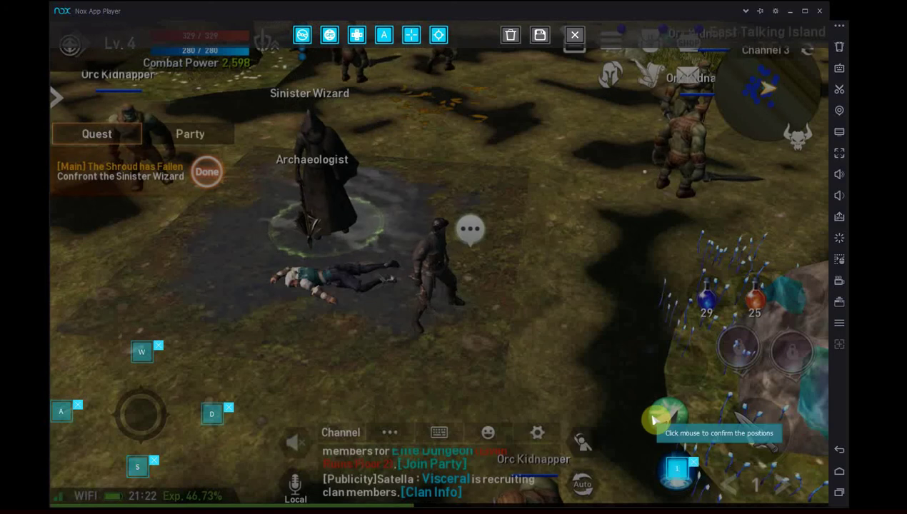
left_click(660, 417)
key("2")
left_click(691, 369)
key("3")
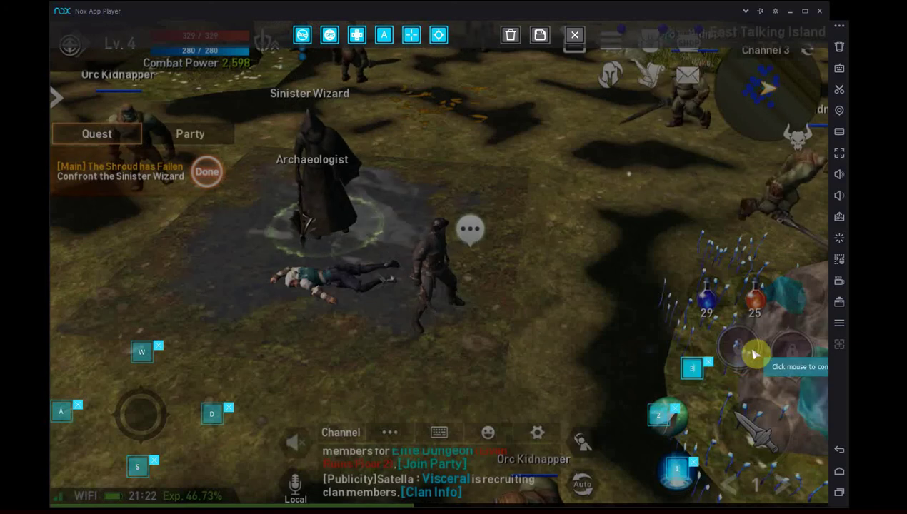
left_click(745, 349)
key("4")
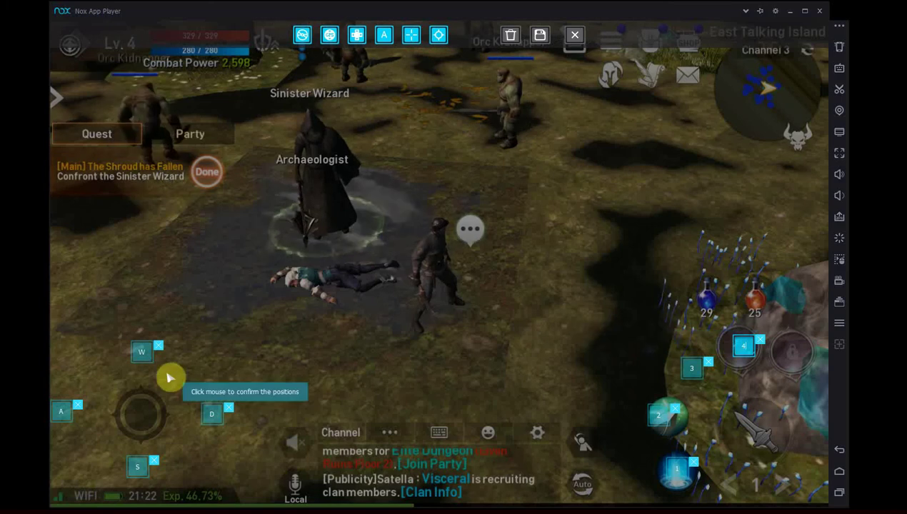
- Map Q, E, C and Y to the joystick's diagonal directions and save the key layout with 50% opacity
left_click(93, 362)
key("q")
left_click(200, 365)
key("e")
left_click(191, 452)
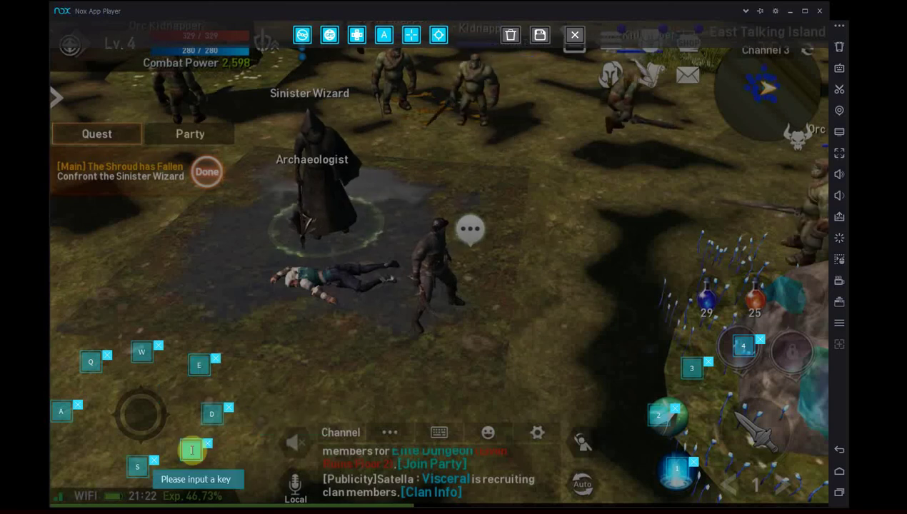
left_click(97, 450)
key("y")
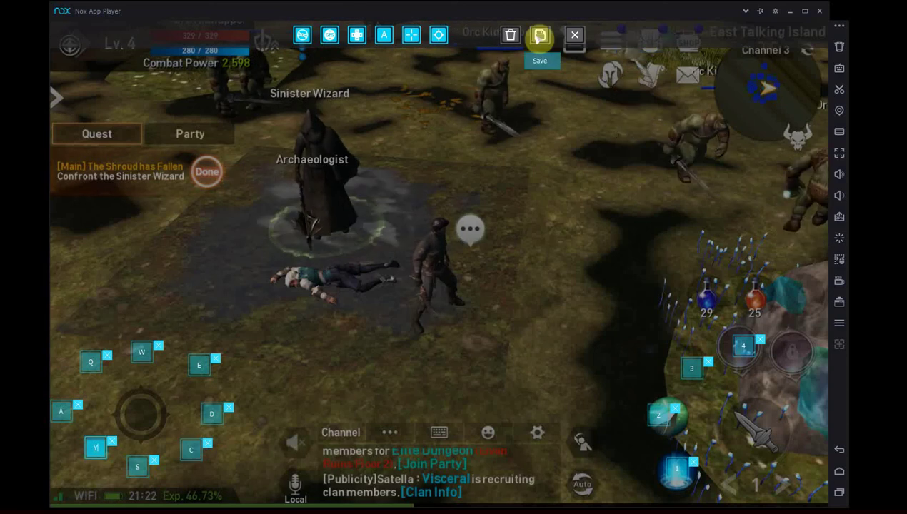
left_click(540, 36)
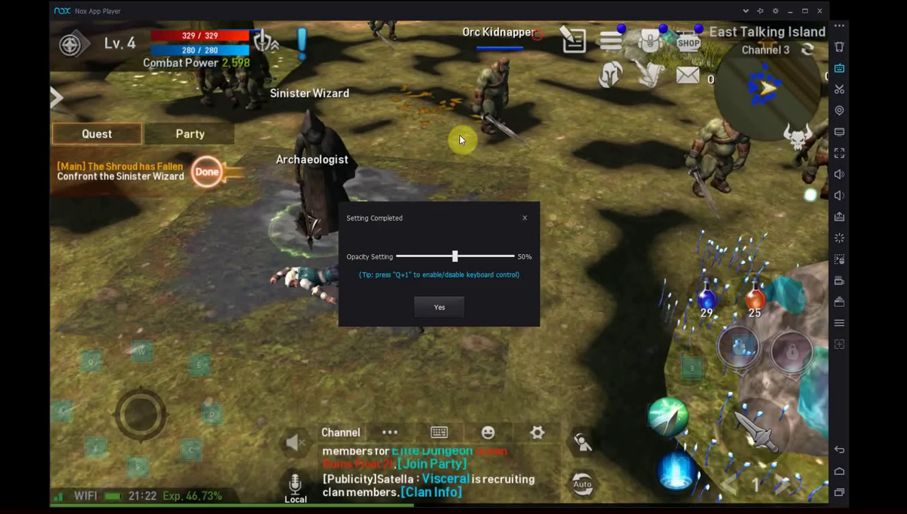
left_click(433, 311)
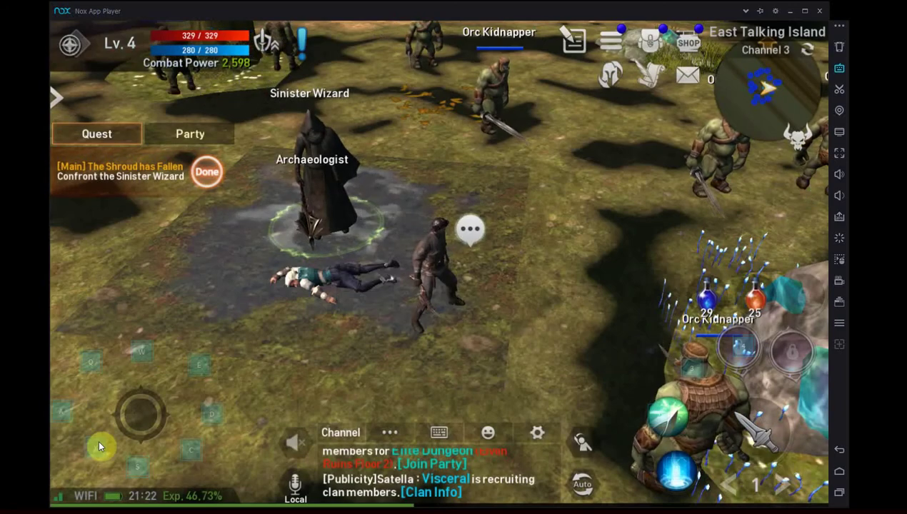
- Test the mapped keys by running the character in straight and diagonal directions around the Sinister Wizard
key("a")
key("w")
key("s")
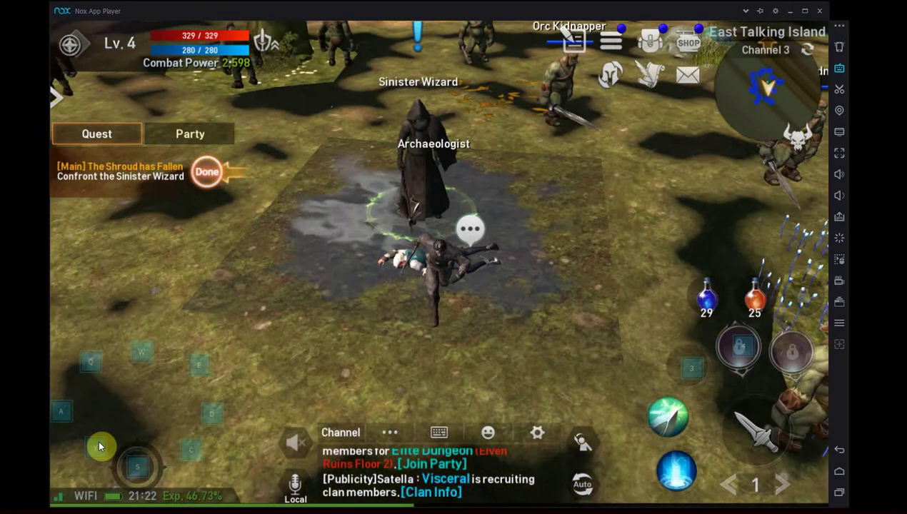
key("d")
key("w")
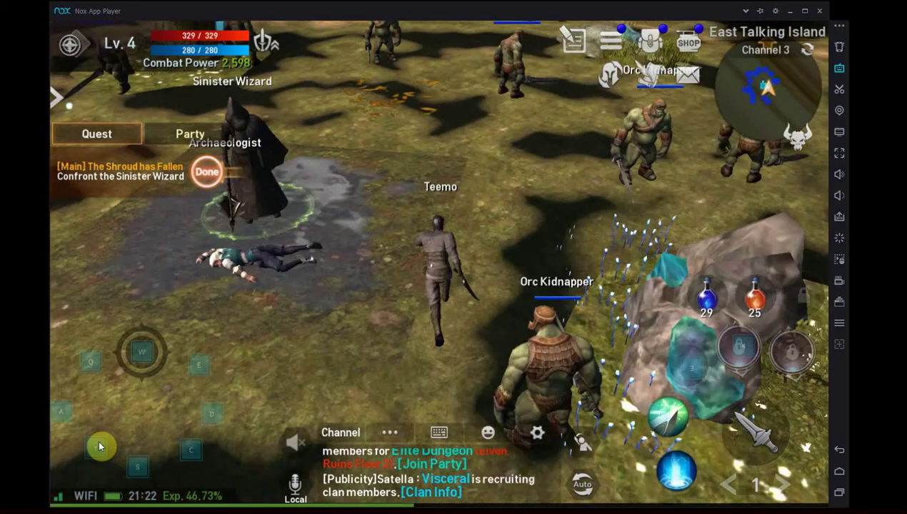
key("e")
key("q")
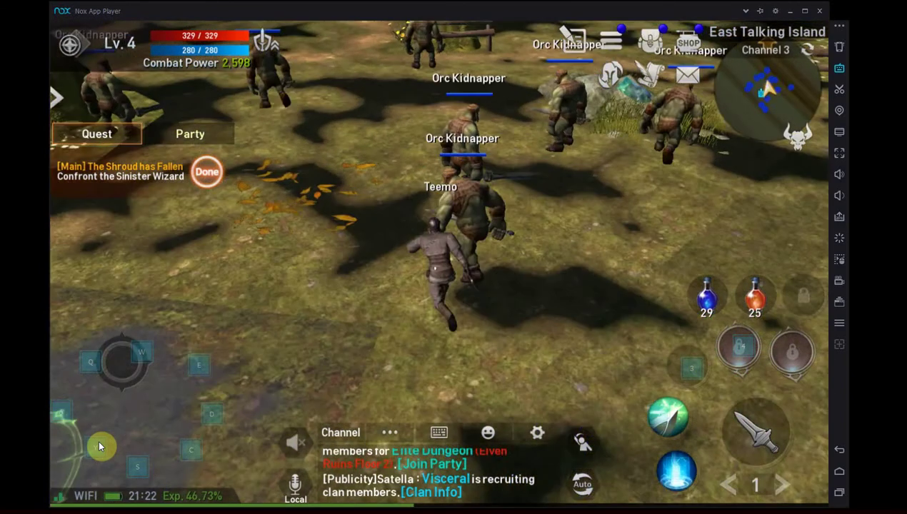
key("a")
key("s")
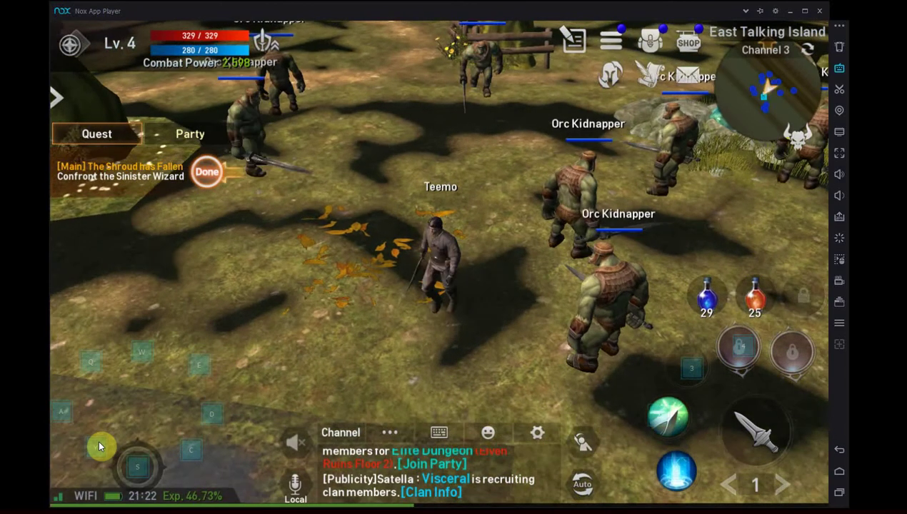
key("a")
key("a")
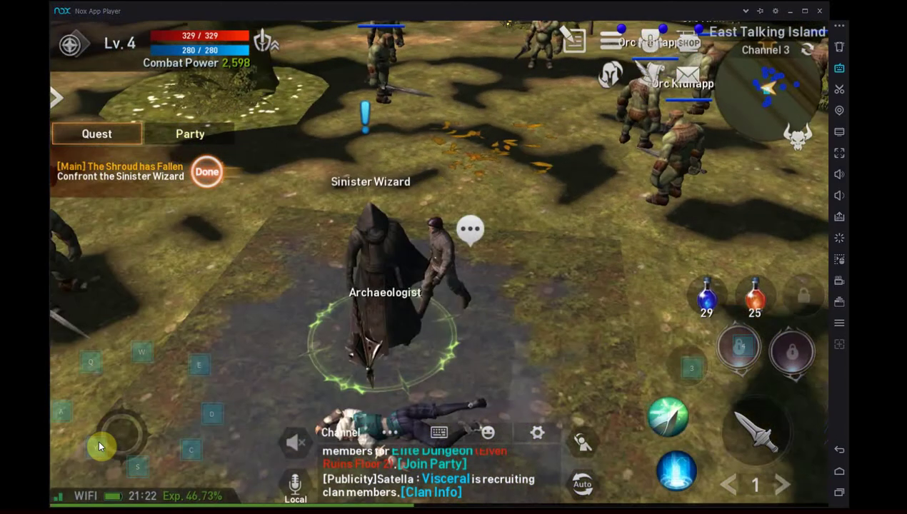
key("s")
key("d")
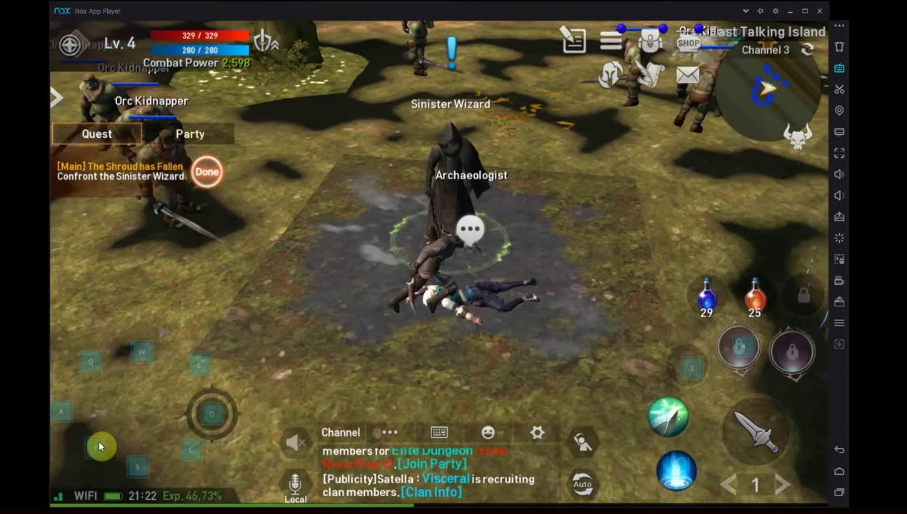
key("a")
key("d")
key("w")
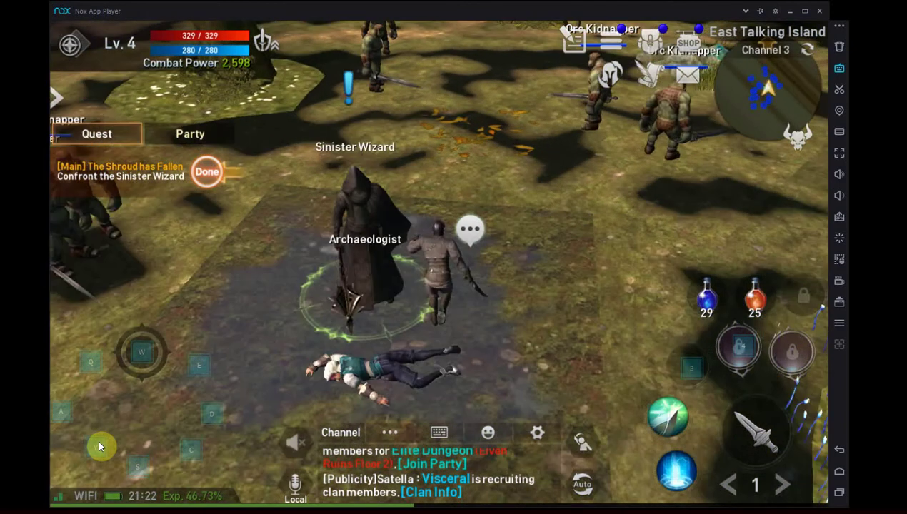
key("s")
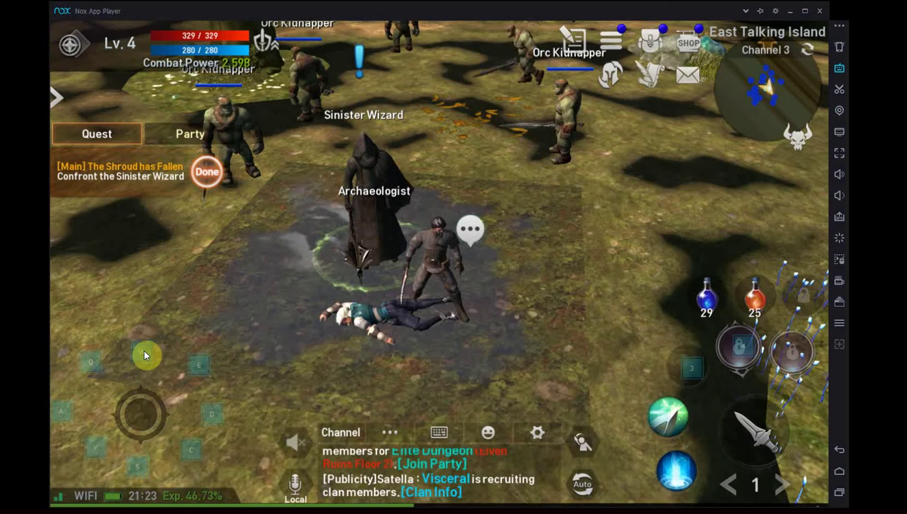
- Reopen Simulate Touch key mapping, place an extra empty key marker to the right of the character and delete it
left_click(838, 69)
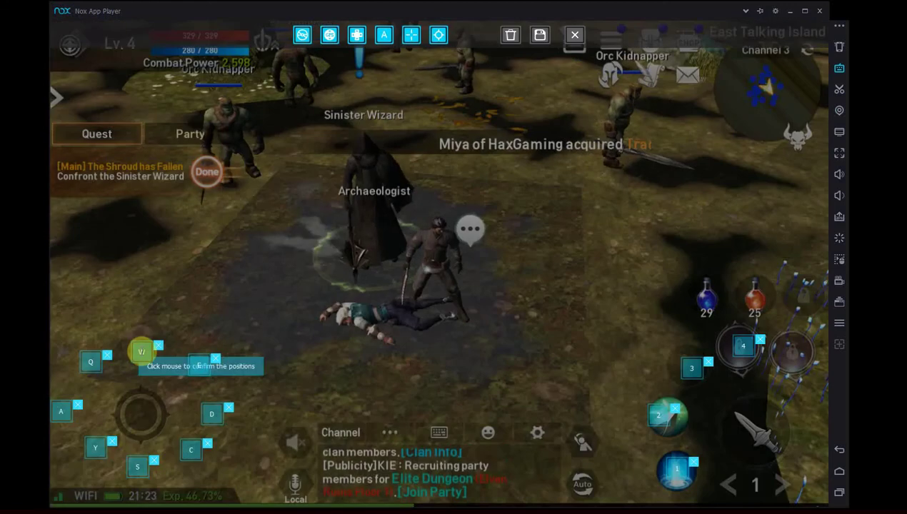
left_click(544, 338)
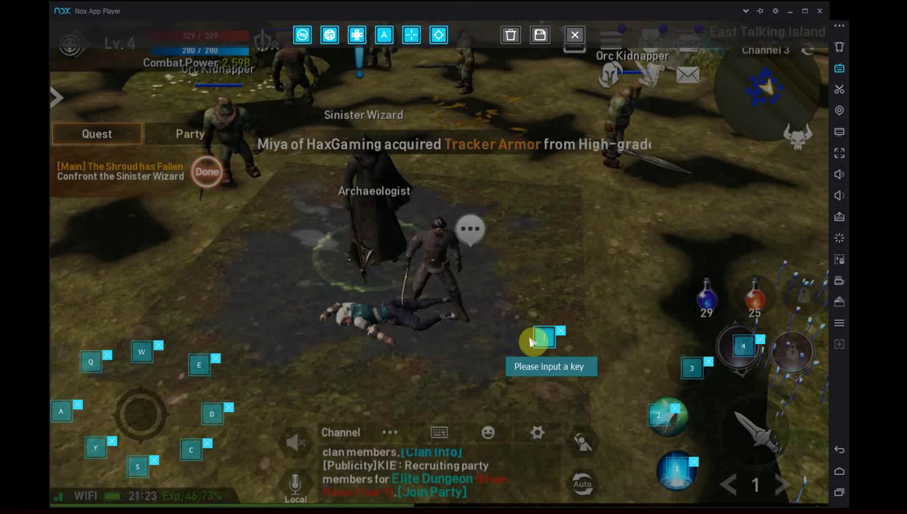
left_click(561, 334)
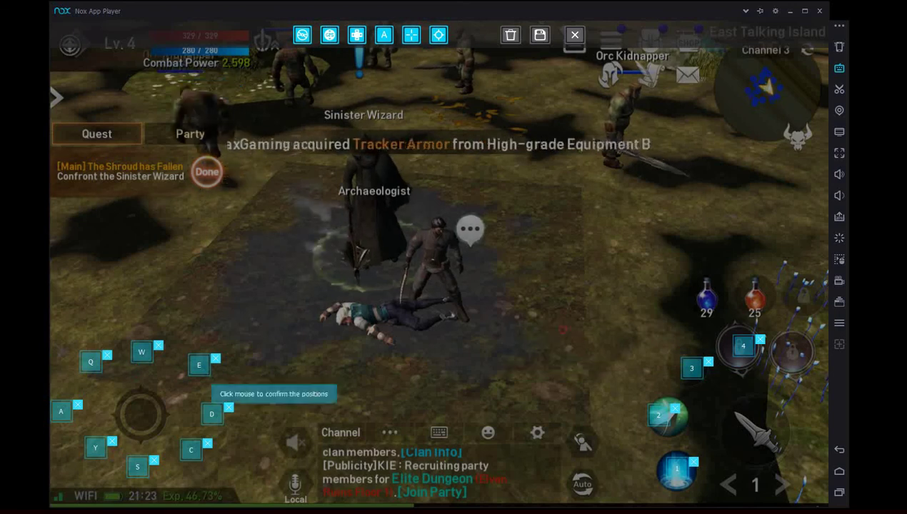
- Move the W key marker slightly up and to the right above the joystick
left_click(154, 348)
key("e")
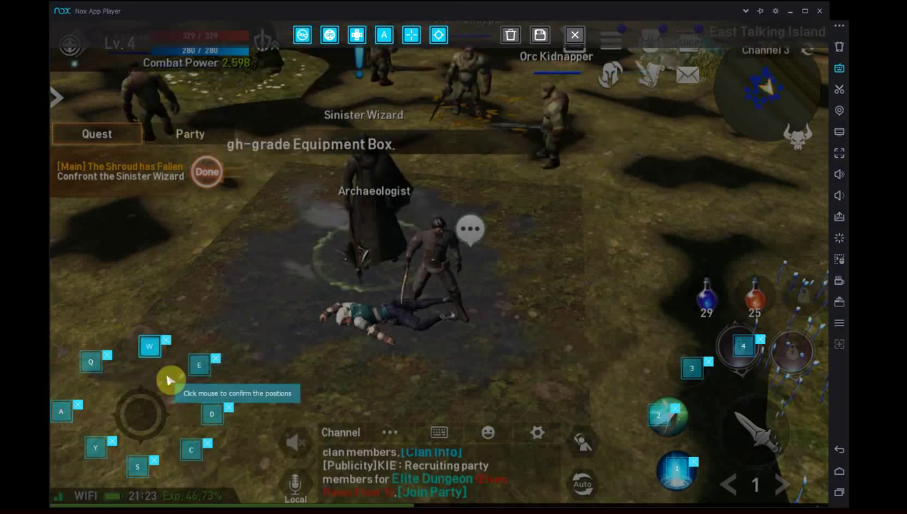